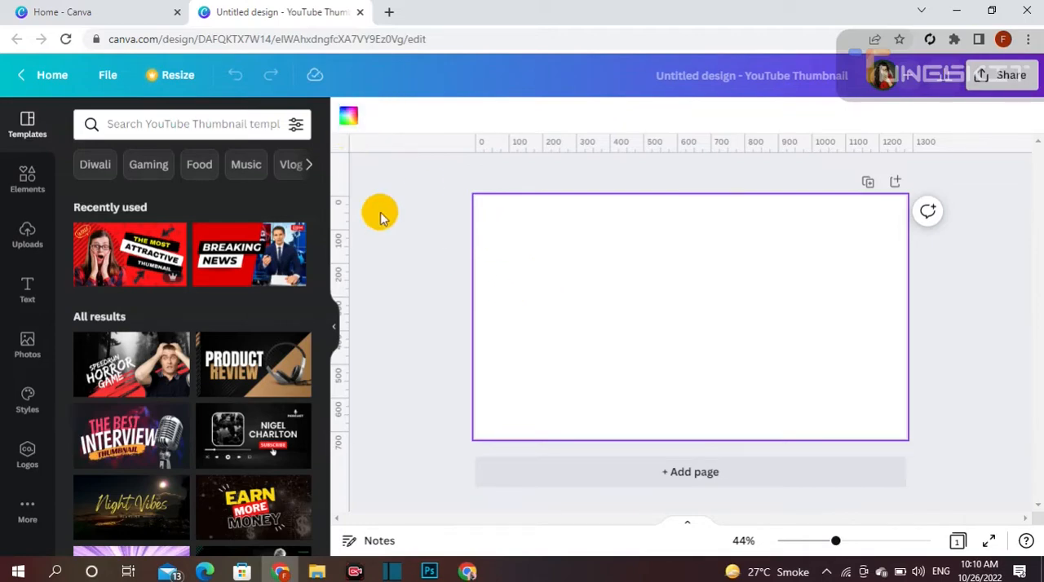
- Set the blank thumbnail page's background colour to black
click(379, 213)
click(522, 222)
click(388, 180)
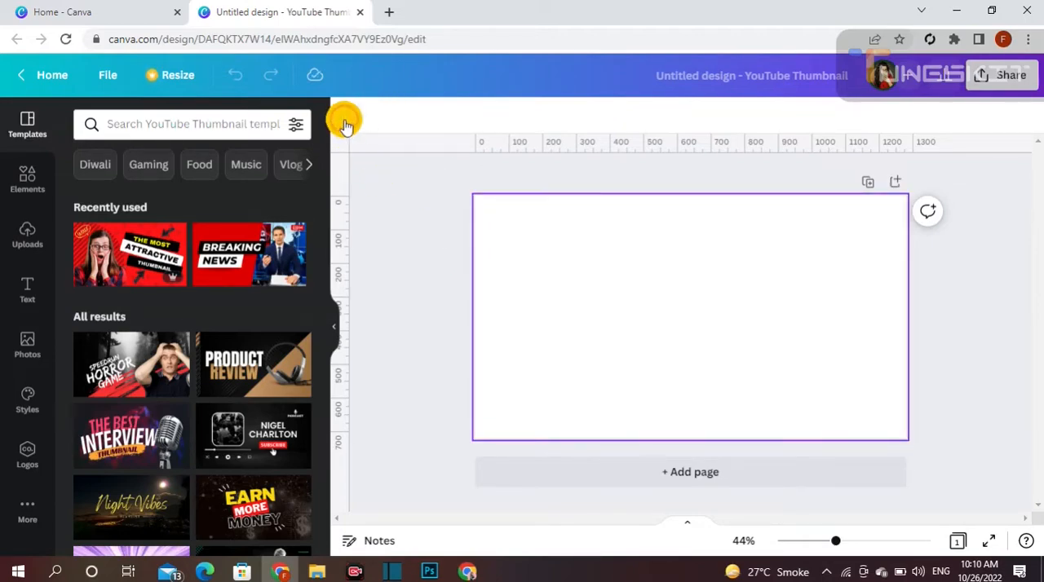
click(345, 122)
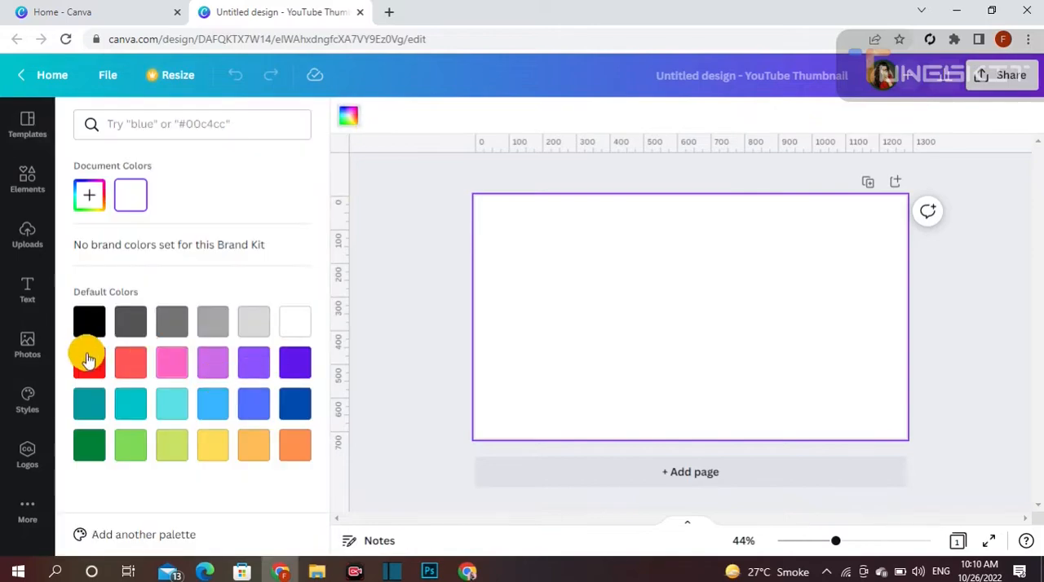
click(89, 324)
click(420, 336)
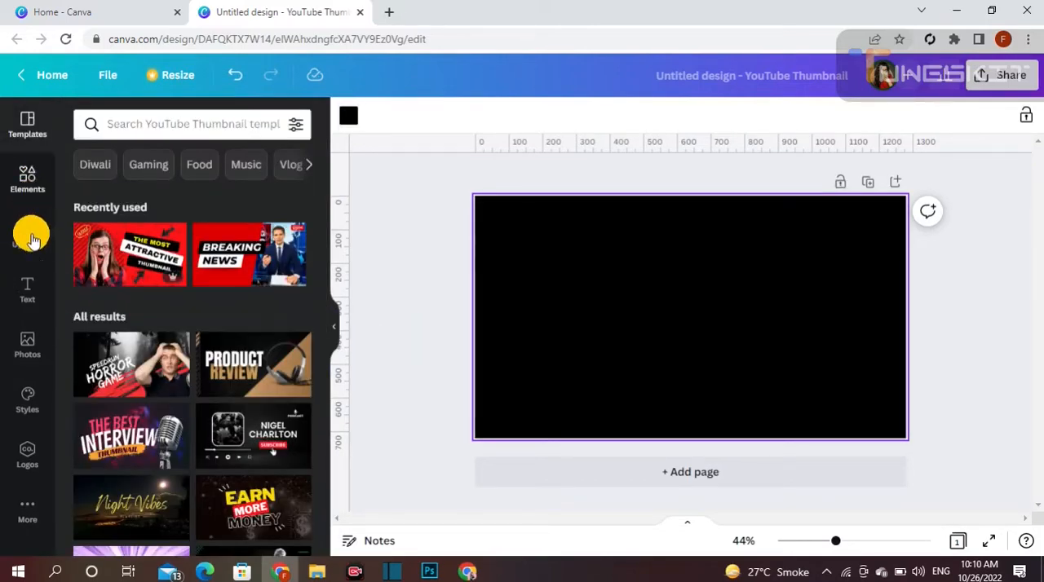
- Search the stock photo library for "animal" and look through the pictures offered
click(22, 351)
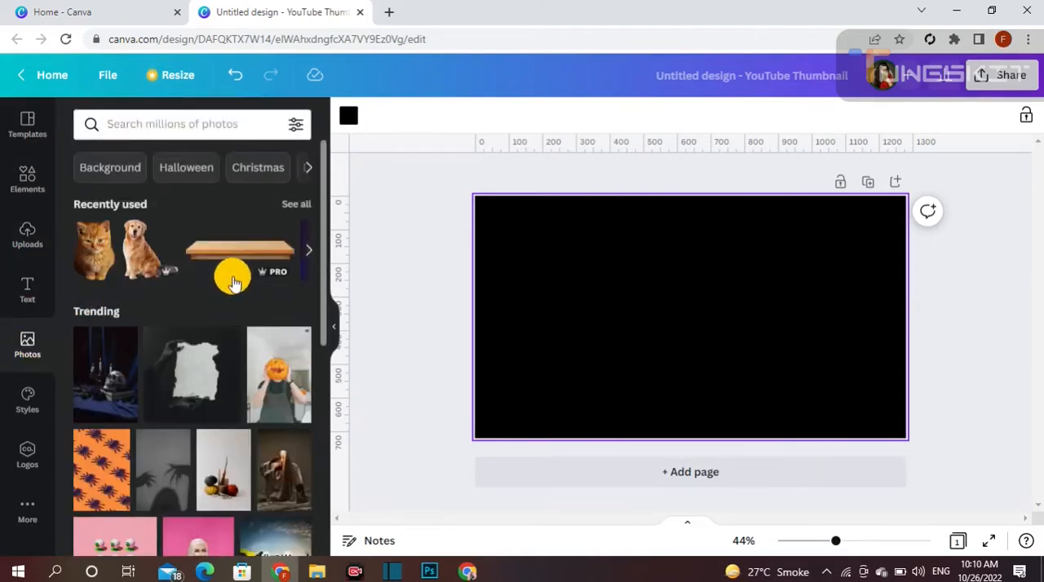
click(208, 125)
text(animal)
key(Return)
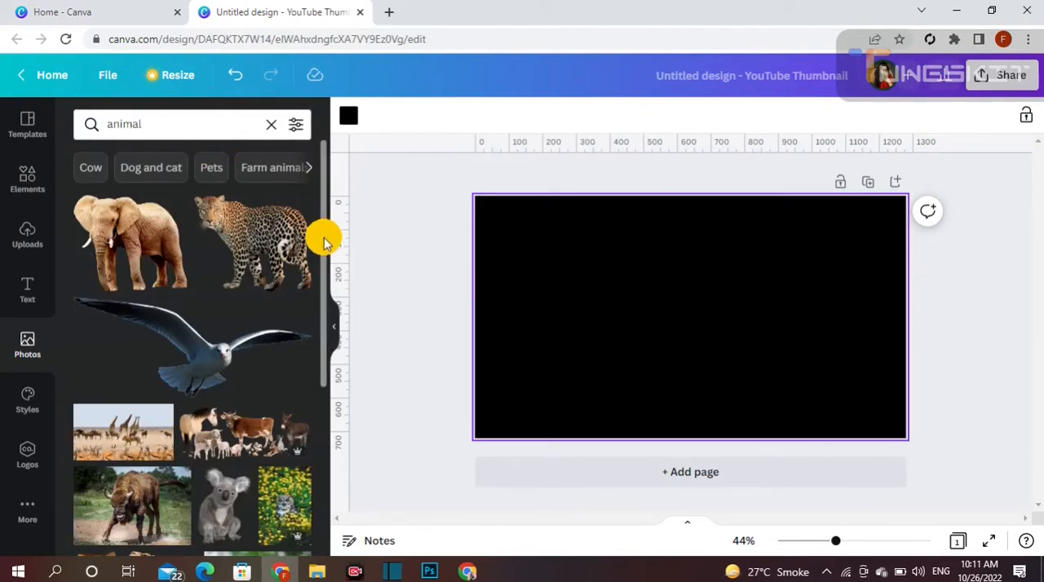
drag(324, 237, 318, 355)
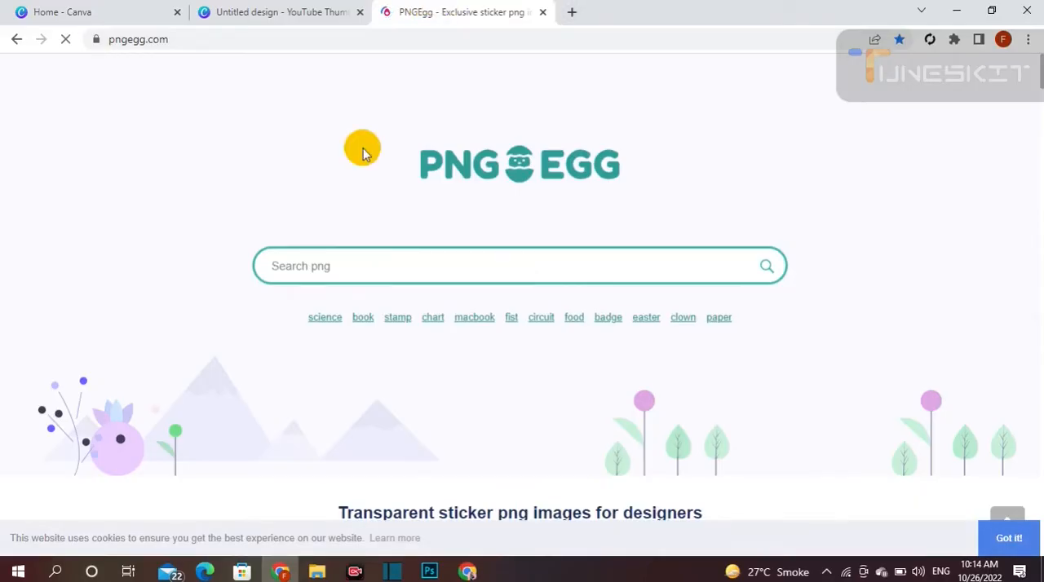
- Search the PNGEgg website for "cat" images
click(305, 264)
text(cat)
key(Return)
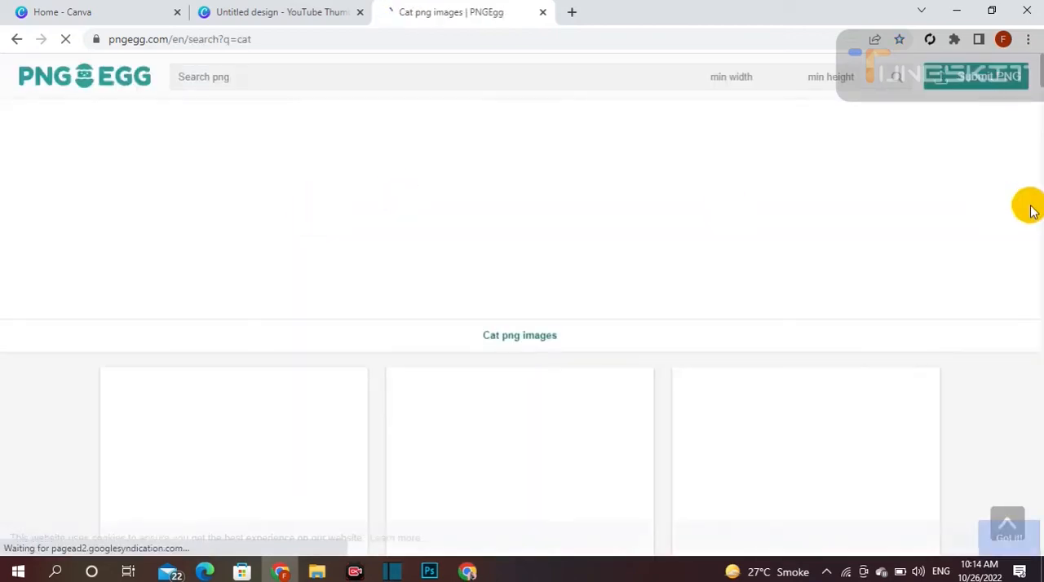
- Open the brown-and-white kitten image from the PNGEgg cat search results
scroll(1029, 110, down, 4)
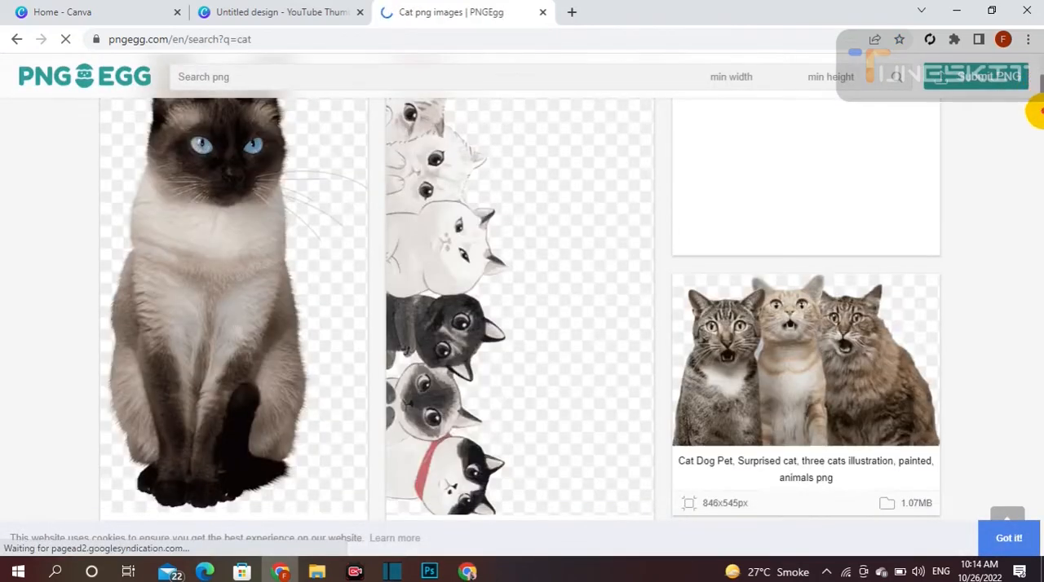
scroll(1033, 108, down, 5)
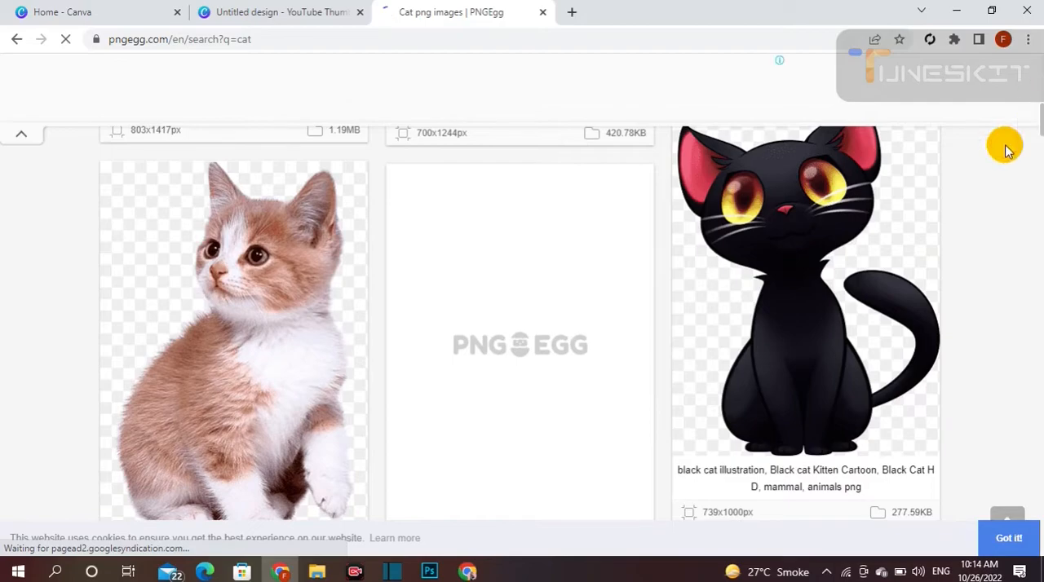
scroll(1034, 119, up, 7)
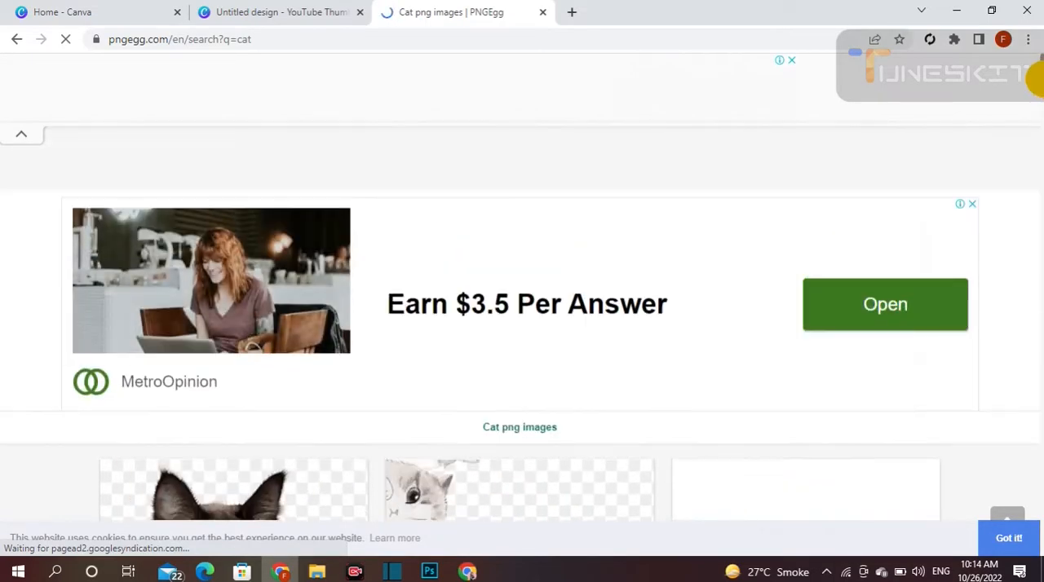
scroll(1034, 110, down, 5)
mouse_move(1042, 108)
mouse_down()
mouse_move(1041, 87)
mouse_move(1041, 143)
mouse_move(1039, 121)
mouse_up()
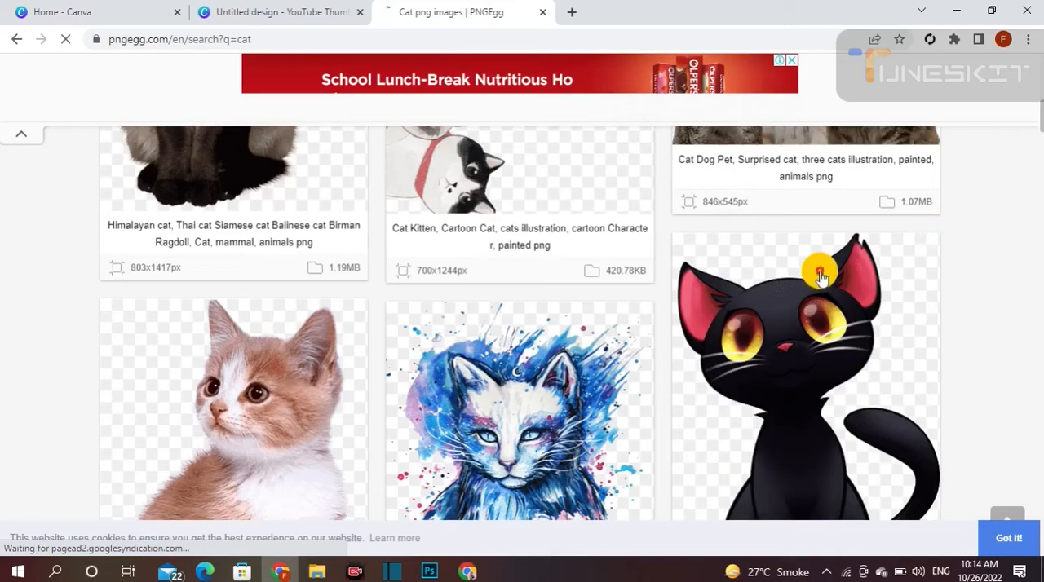
click(279, 408)
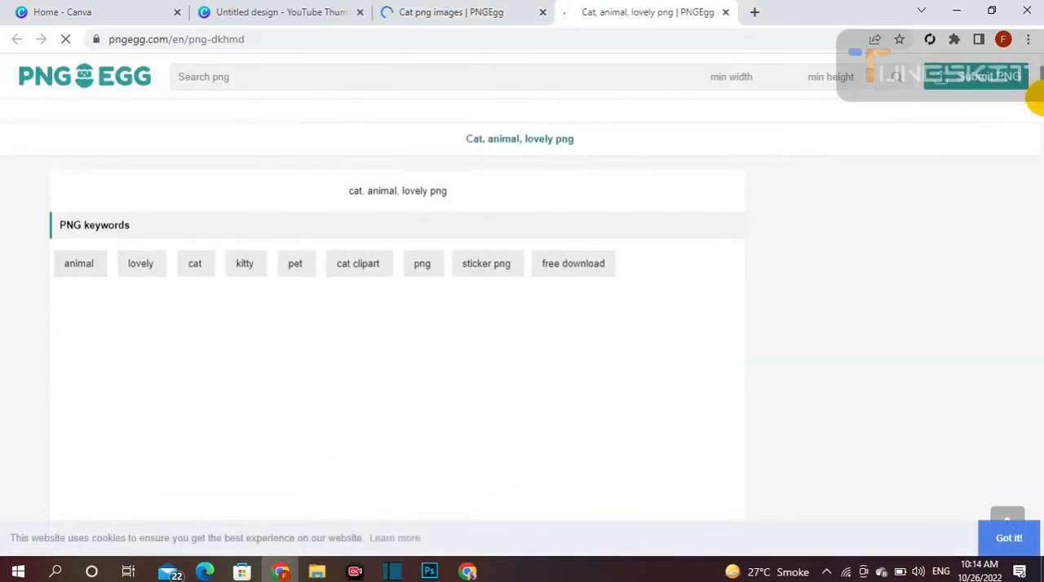
- Download the kitten PNG for free, completing the human verification by choosing the requested characters in order
drag(1042, 80, 1040, 127)
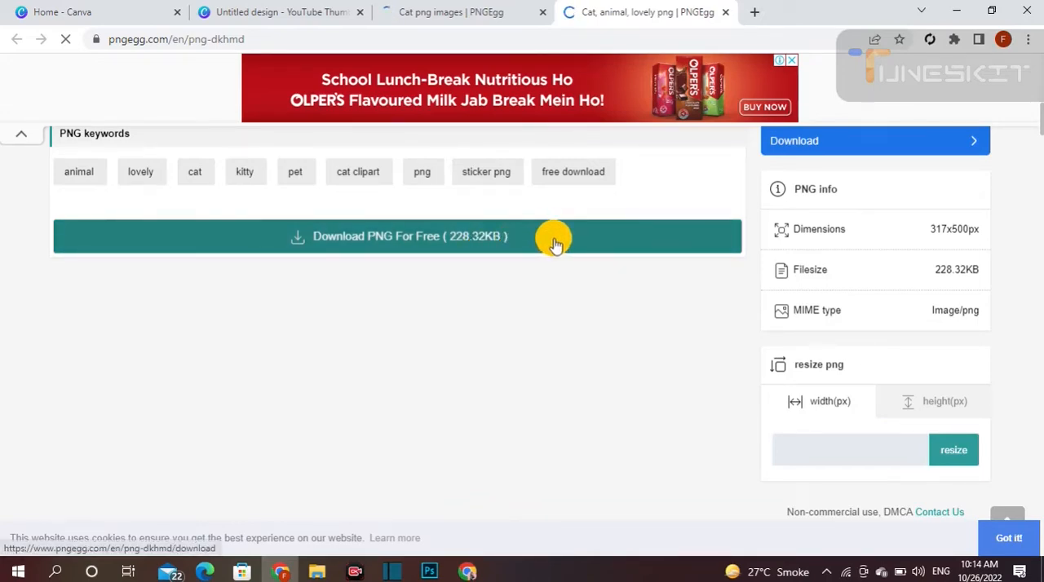
click(432, 246)
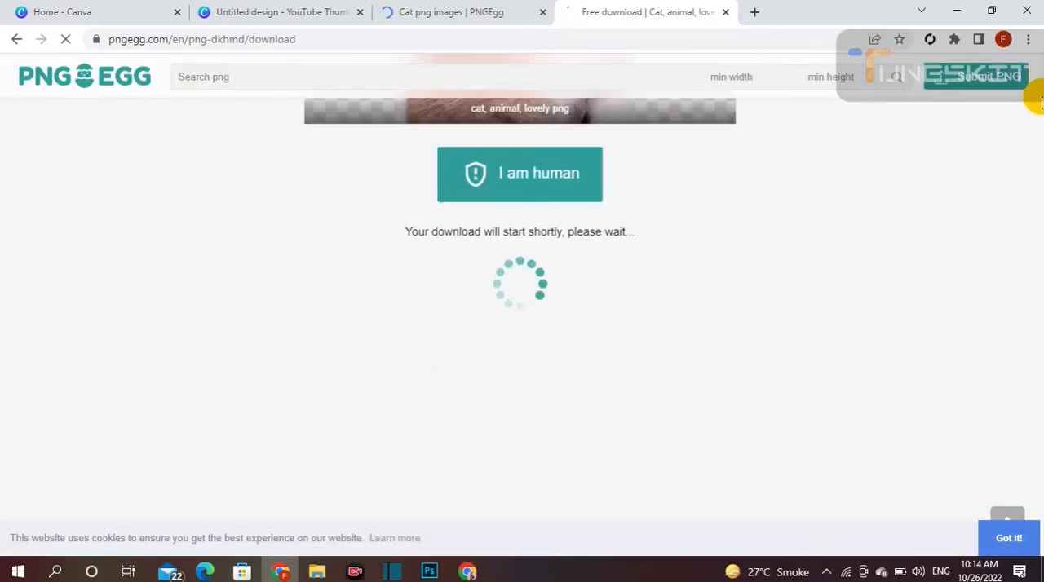
click(492, 203)
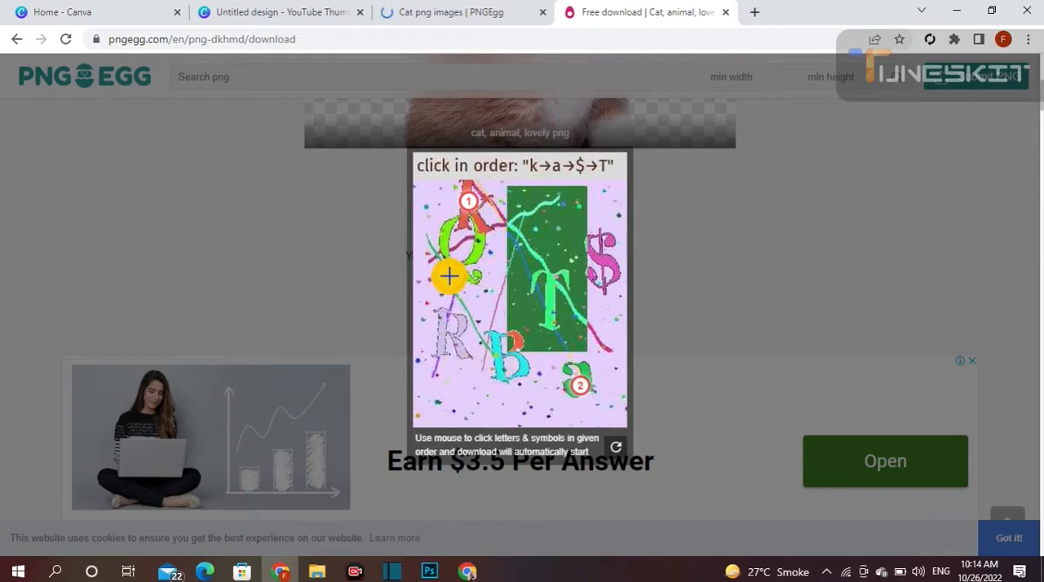
click(557, 317)
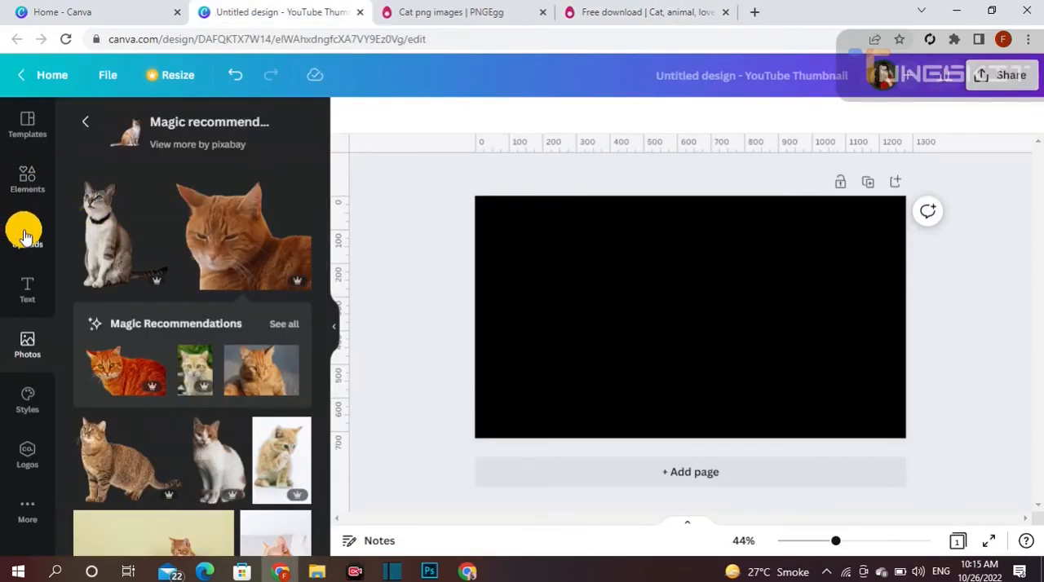
- Switch back to the Canva design, upload the pngegg file from Downloads and place the kitten on the page
click(24, 236)
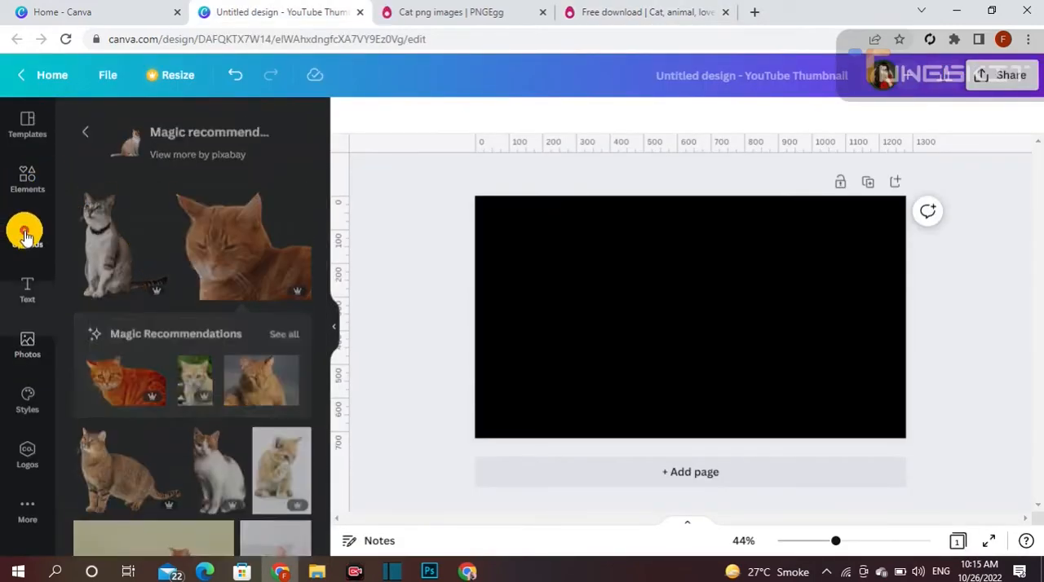
click(225, 188)
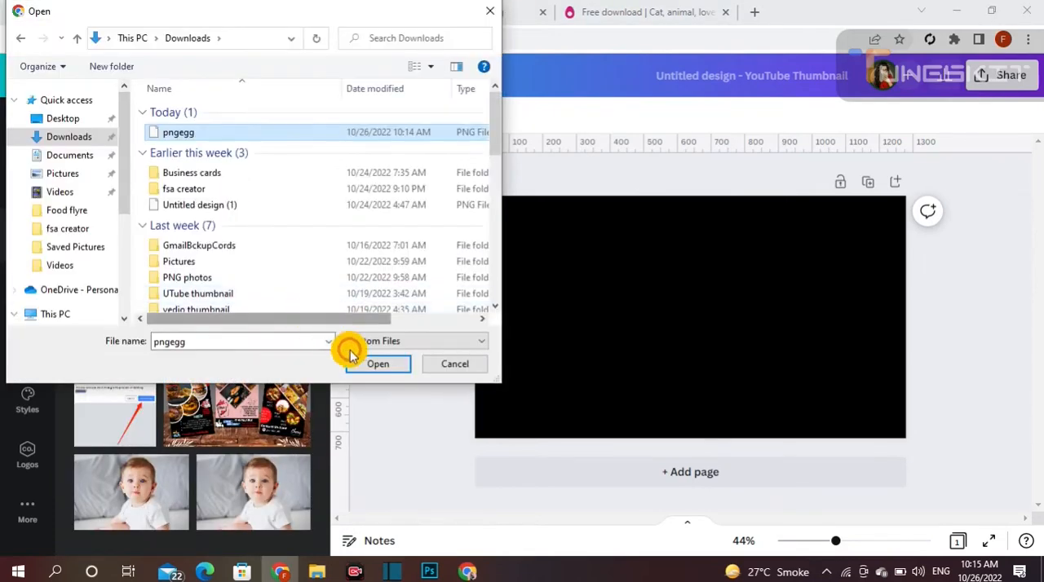
click(376, 364)
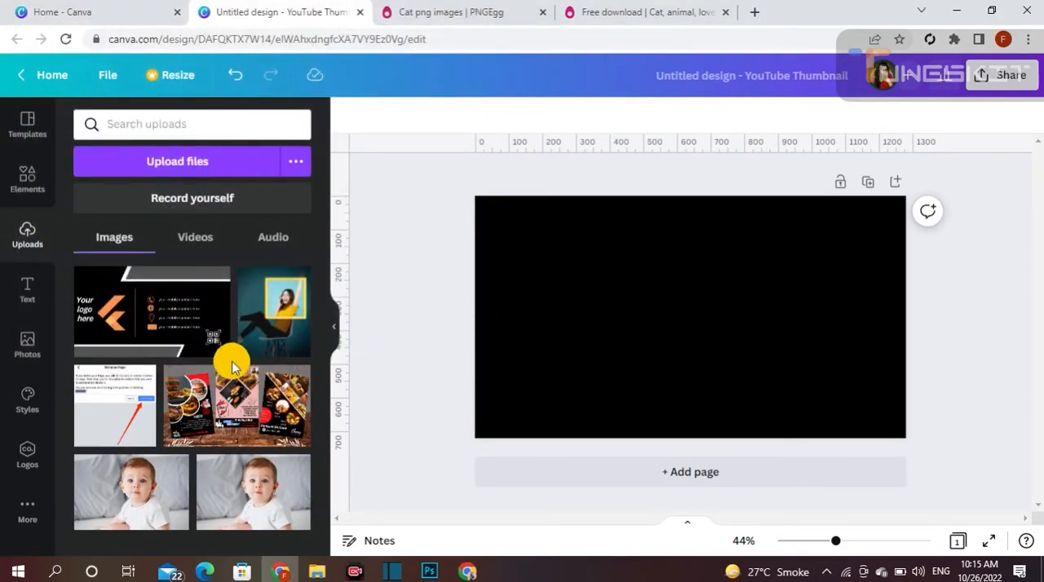
click(111, 330)
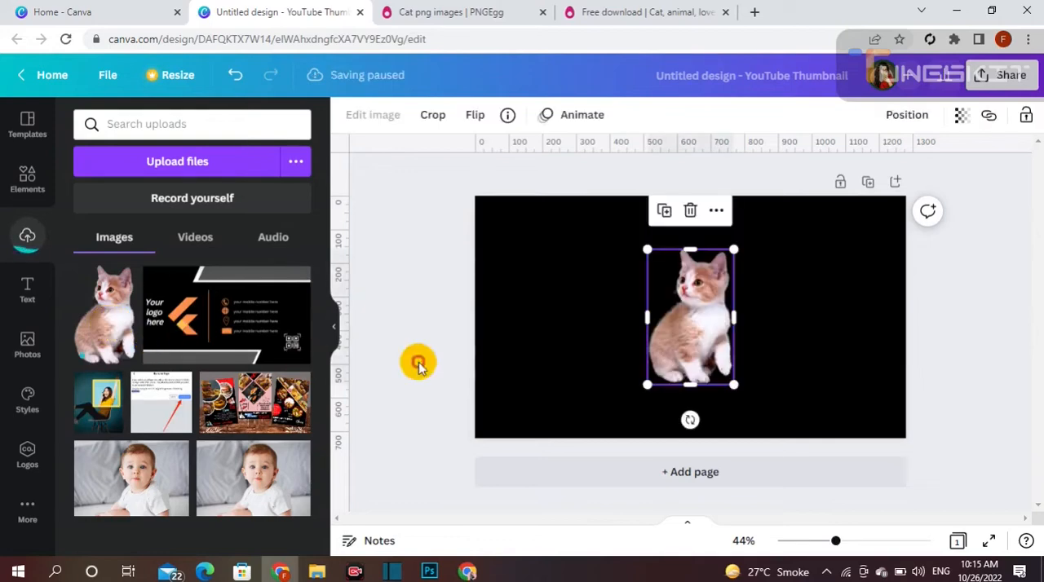
- Enlarge the kitten image to nearly the full height of the page
drag(649, 387, 706, 366)
drag(676, 238, 600, 242)
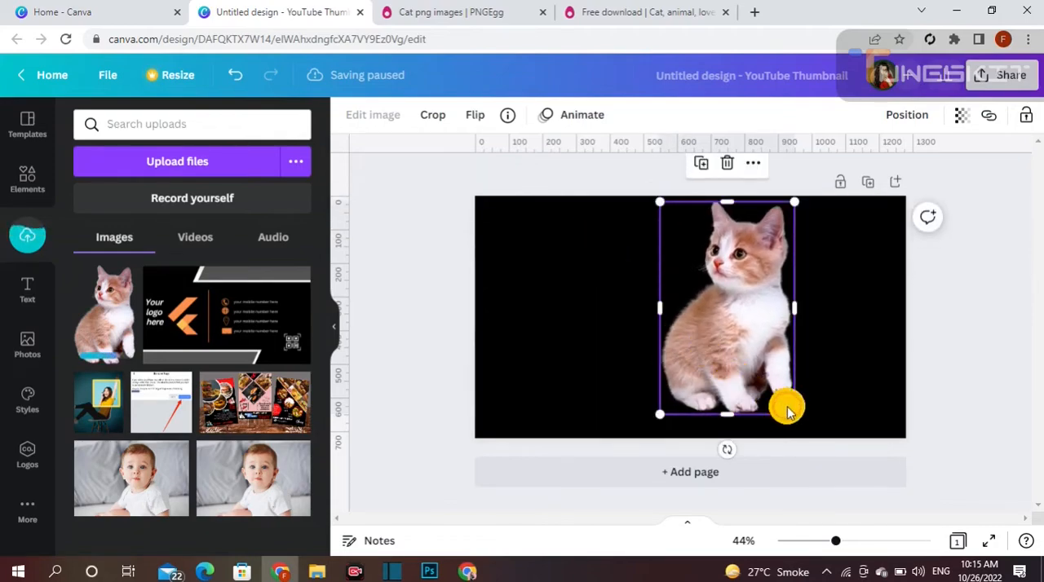
drag(789, 410, 803, 432)
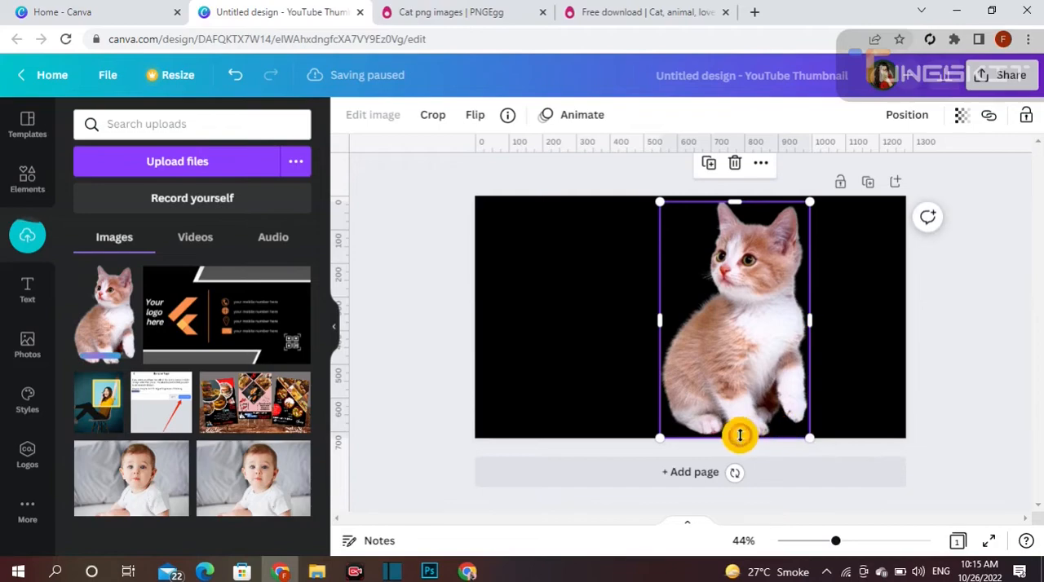
- Crop off the kitten's lower part, enlarge the image and align it with the page's bottom edge in the right half
drag(737, 435, 732, 369)
drag(741, 303, 744, 363)
drag(657, 408, 628, 433)
drag(701, 380, 742, 386)
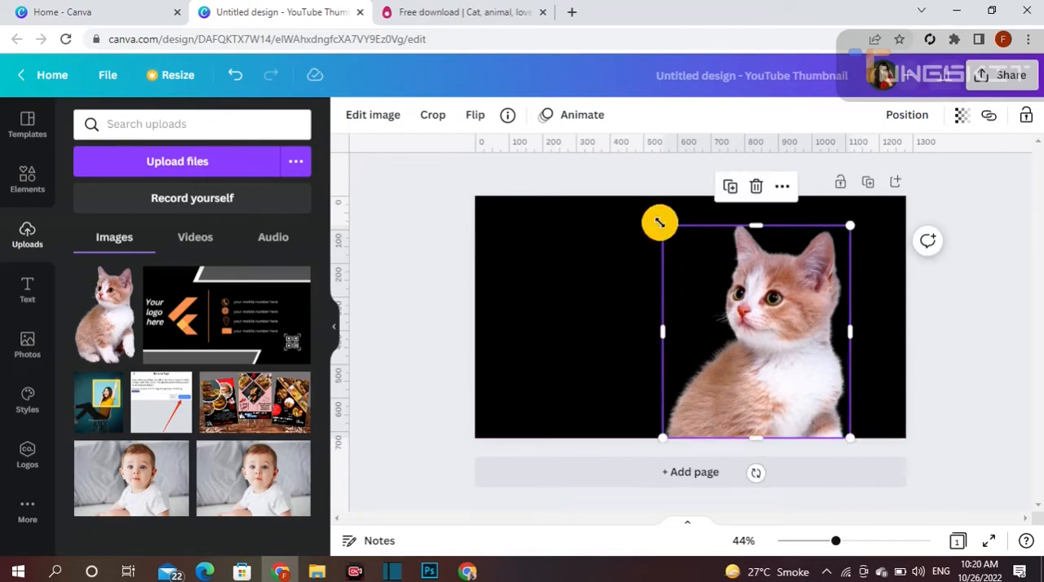
mouse_move(658, 223)
mouse_down()
mouse_move(647, 214)
mouse_move(649, 232)
mouse_up()
- Add a Glow shadow effect to the kitten image and set its colour to red
click(352, 115)
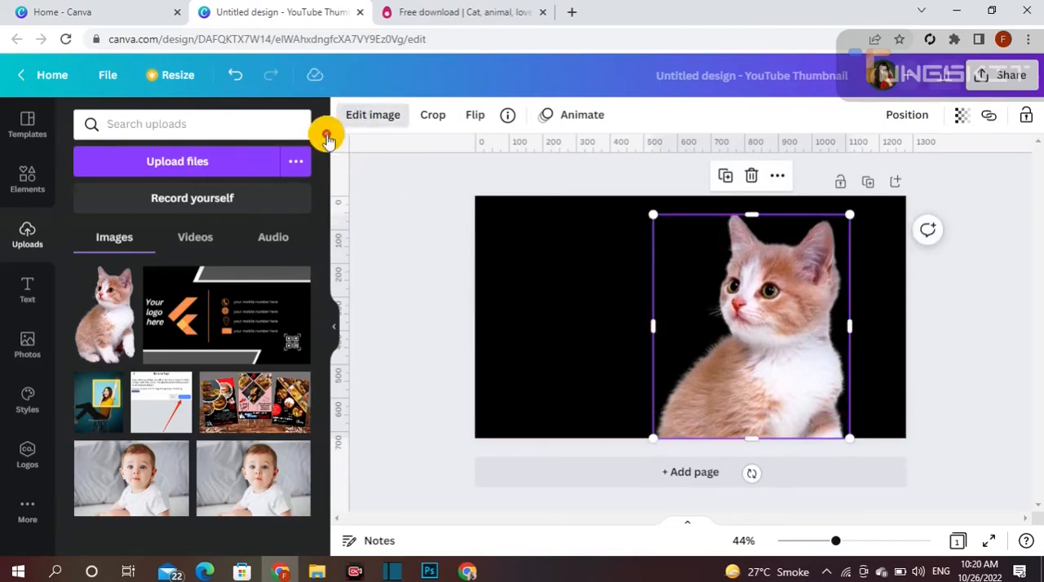
click(118, 267)
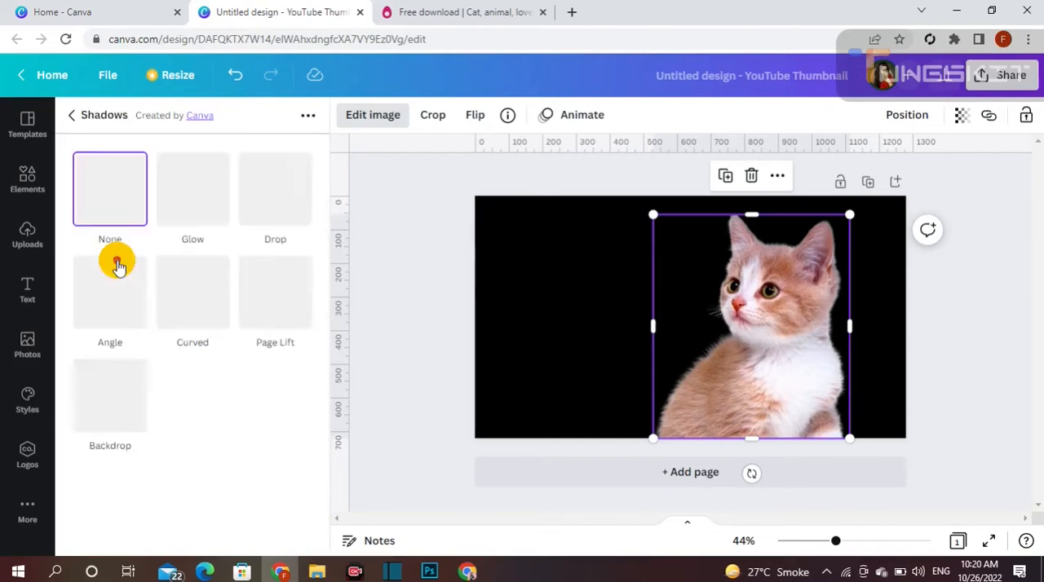
click(204, 191)
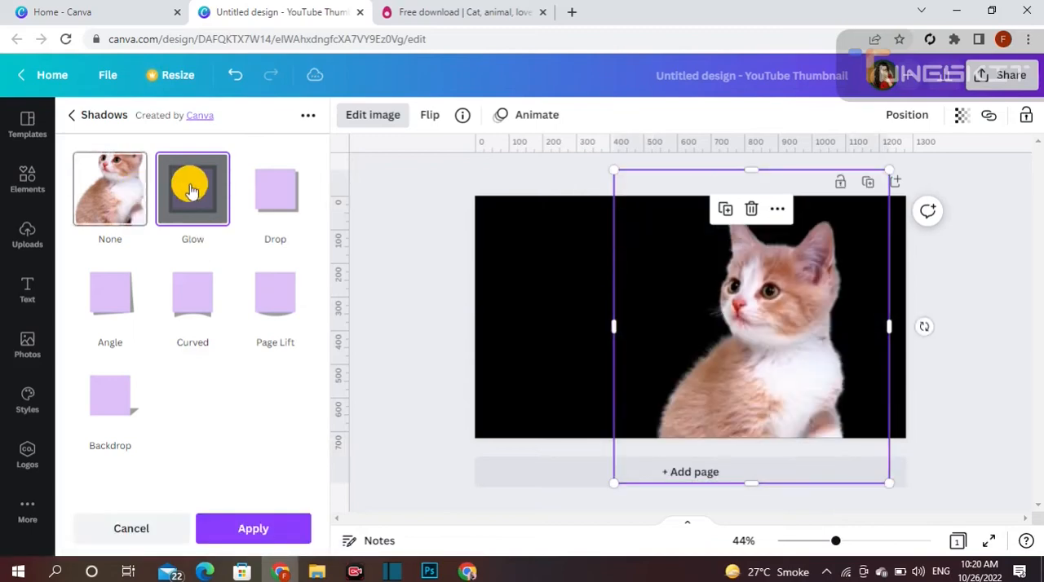
click(192, 192)
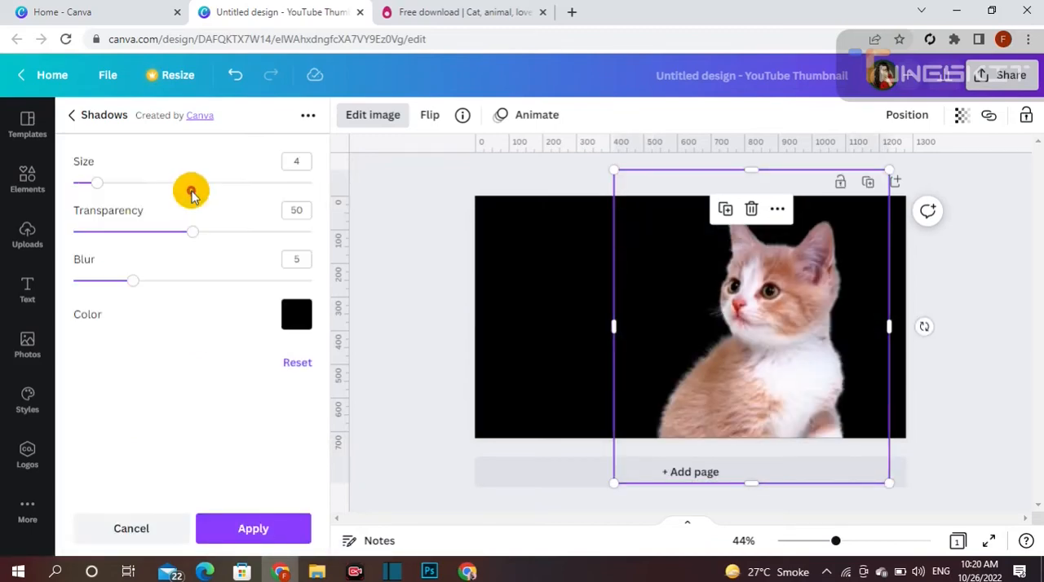
click(298, 315)
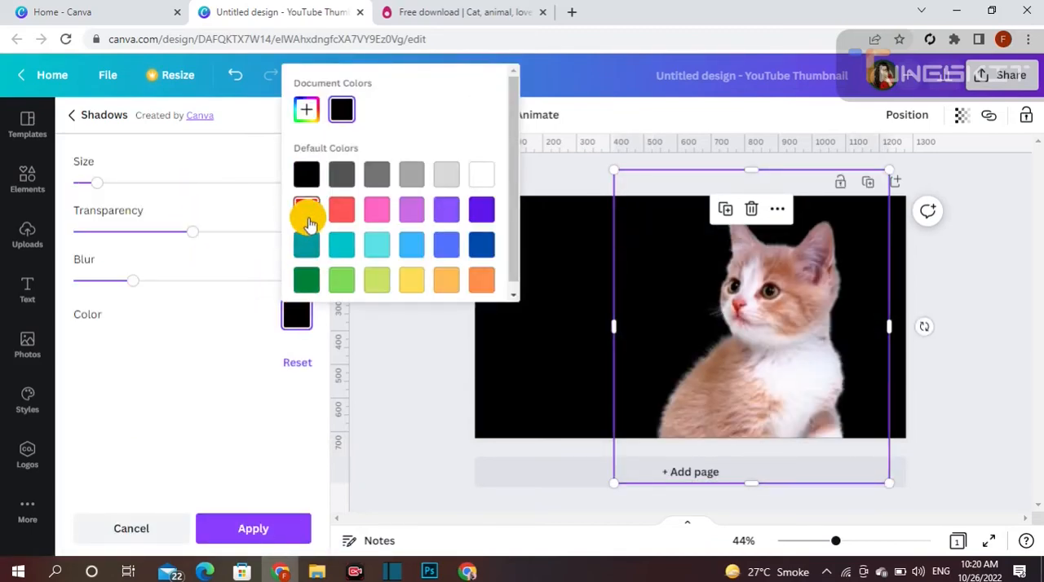
click(307, 213)
- Set the glow's size to 40, transparency to 96 and blur to 20, trying a blur of 0 for comparison
drag(146, 279, 331, 292)
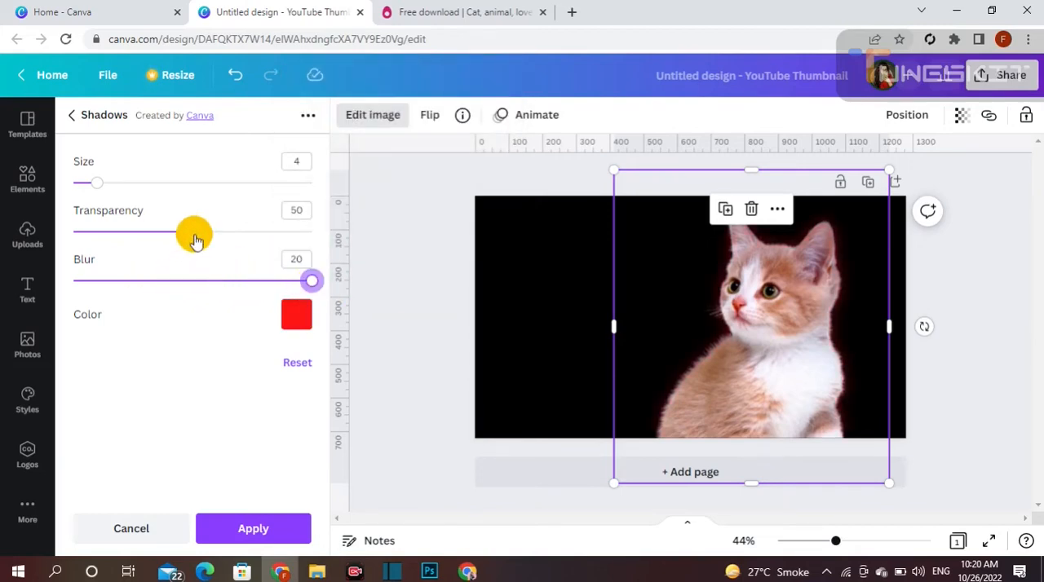
drag(196, 240, 289, 241)
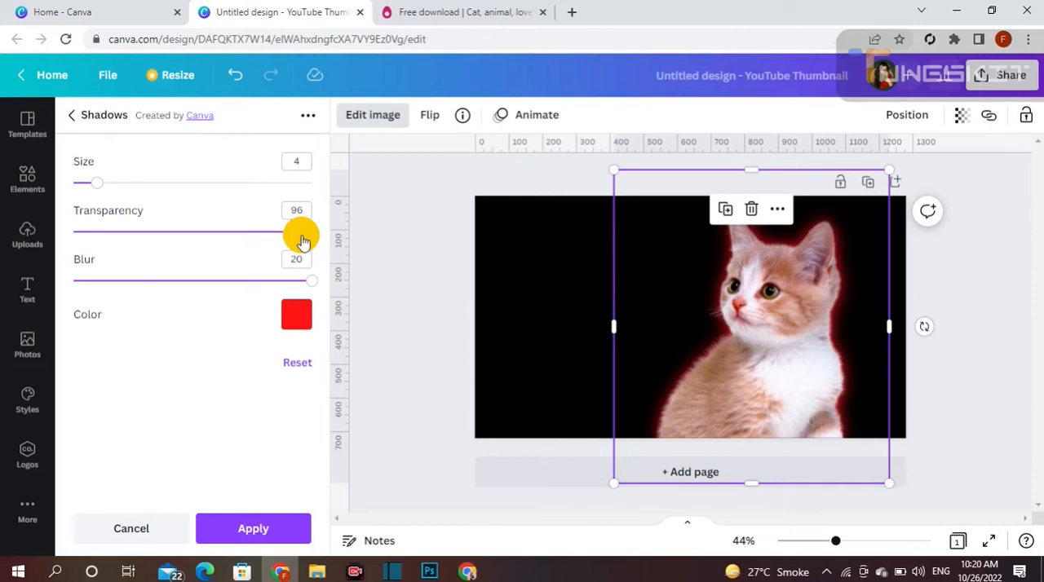
drag(112, 186, 345, 207)
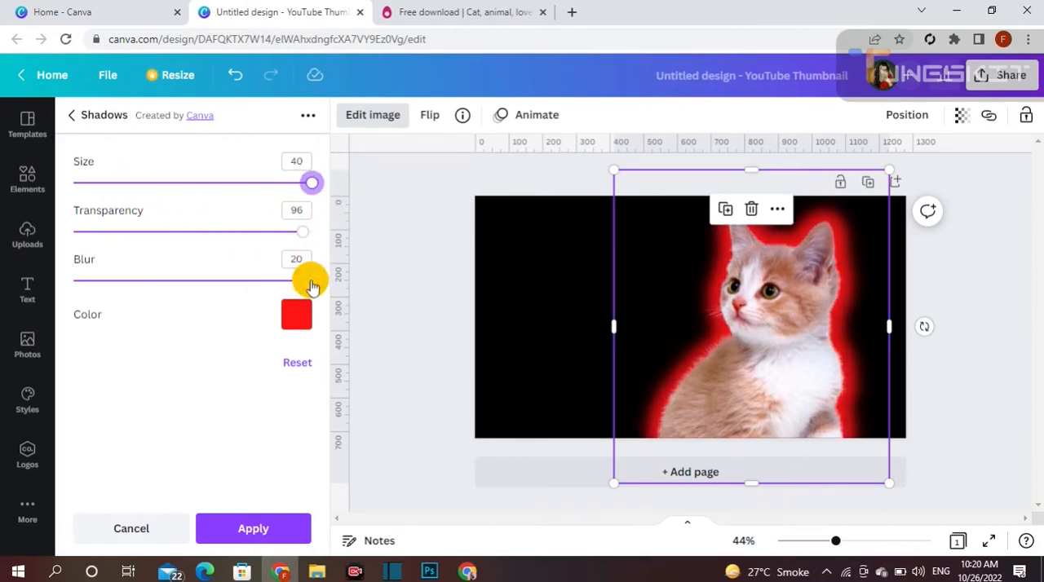
drag(310, 281, 74, 280)
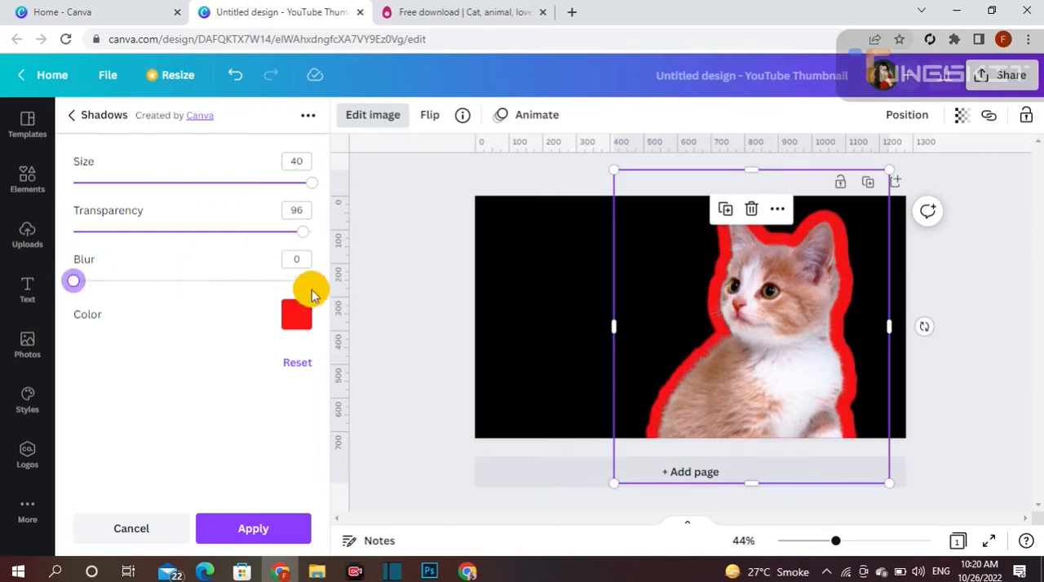
drag(207, 285, 368, 289)
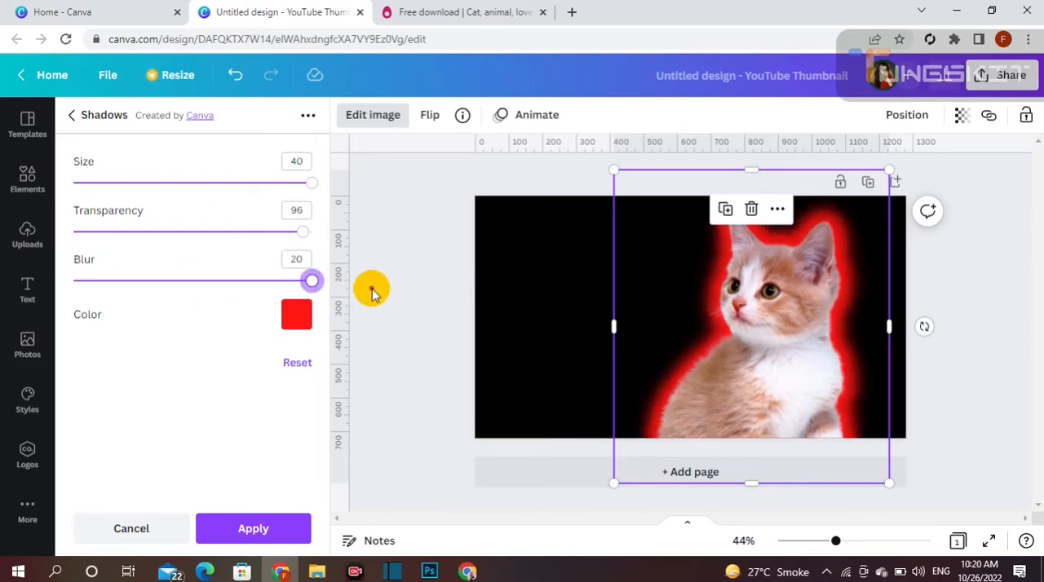
- Set the glow's transparency to 70 and its size to 18
drag(170, 237, 241, 243)
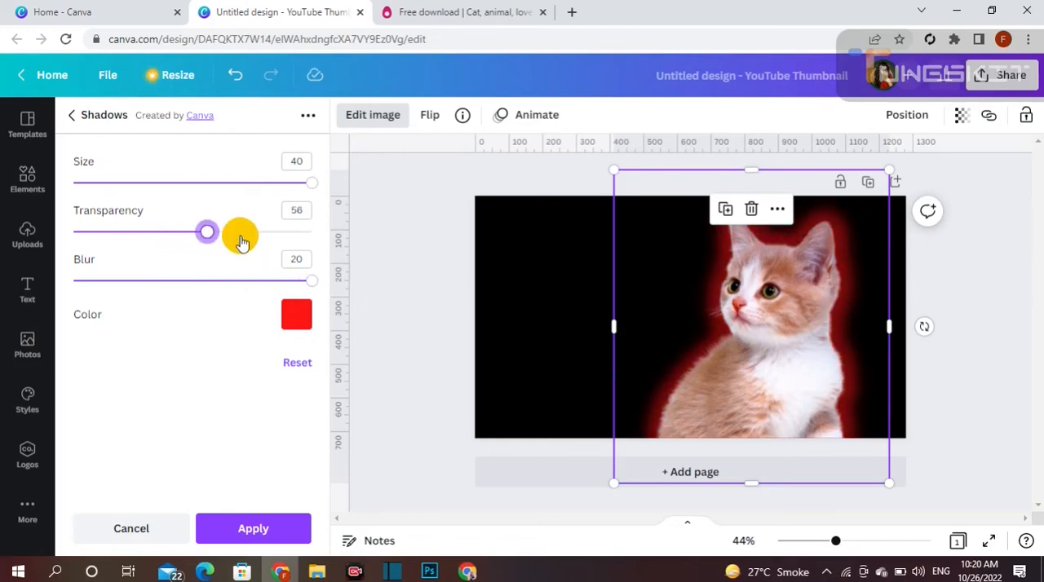
click(229, 189)
drag(216, 189, 189, 198)
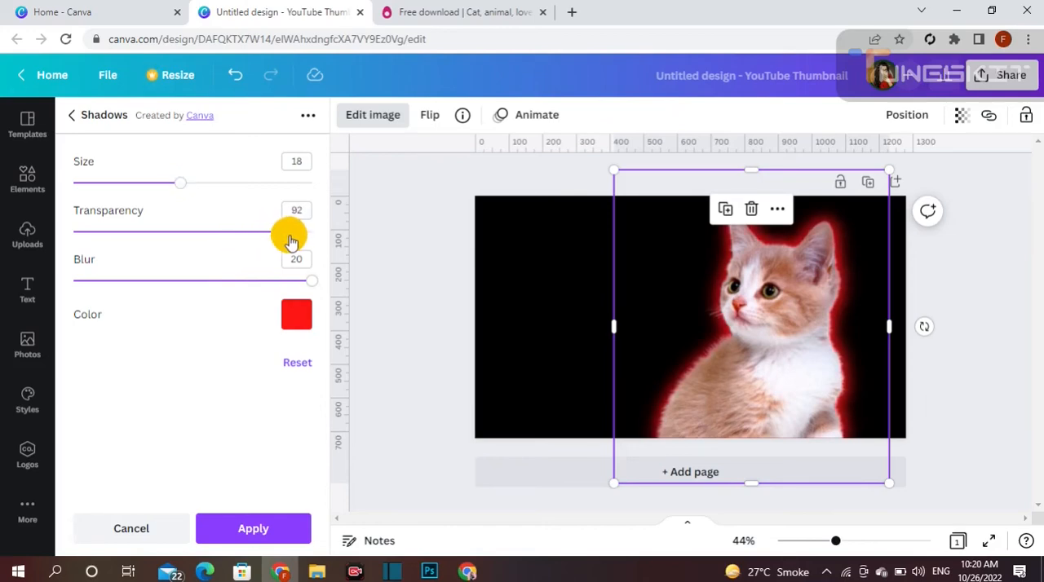
- Leave the shadow settings and search the elements library for "neon frame"
click(433, 262)
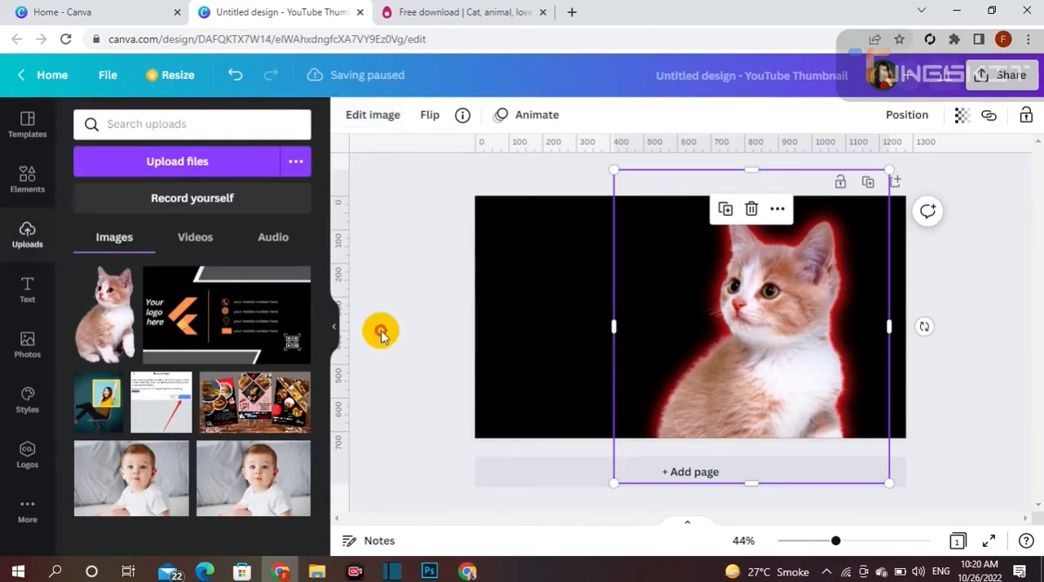
click(25, 173)
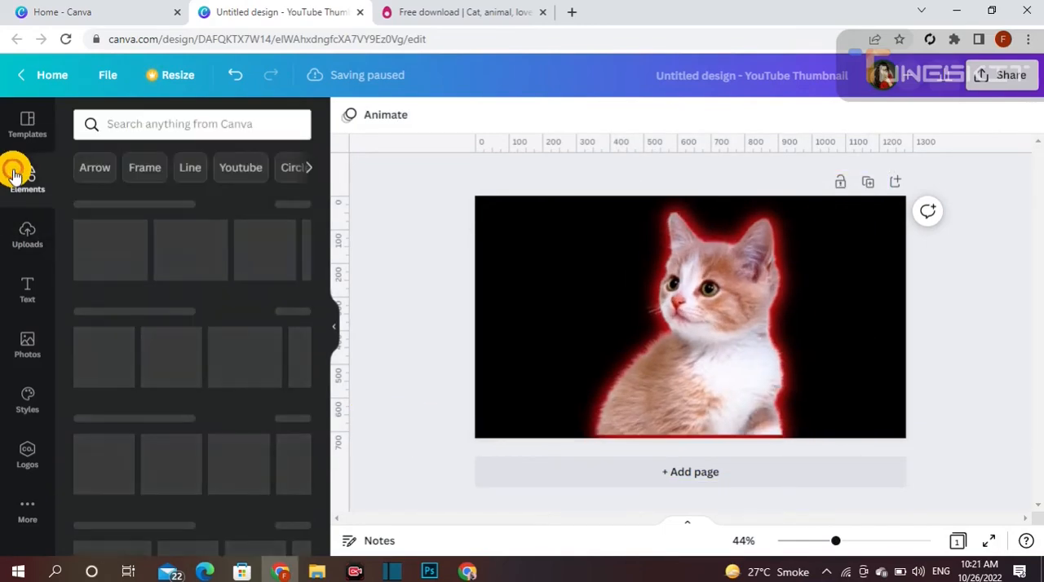
click(137, 126)
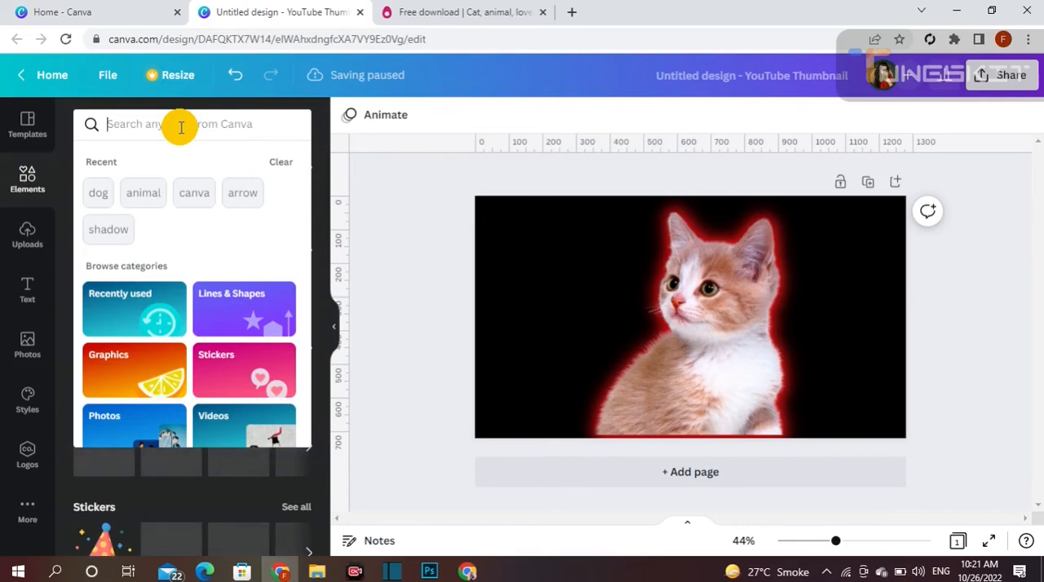
text(neon)
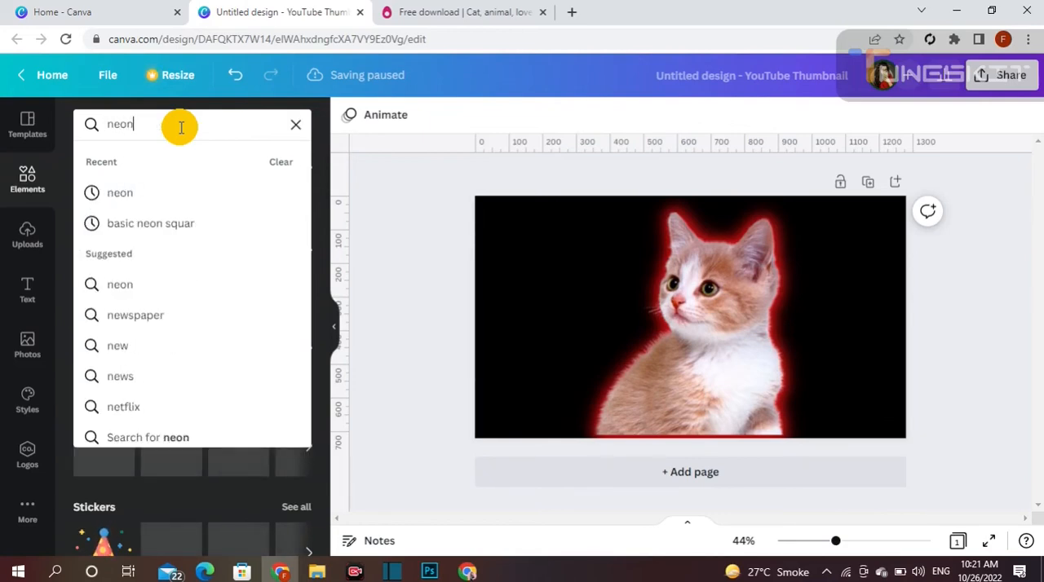
text( frame)
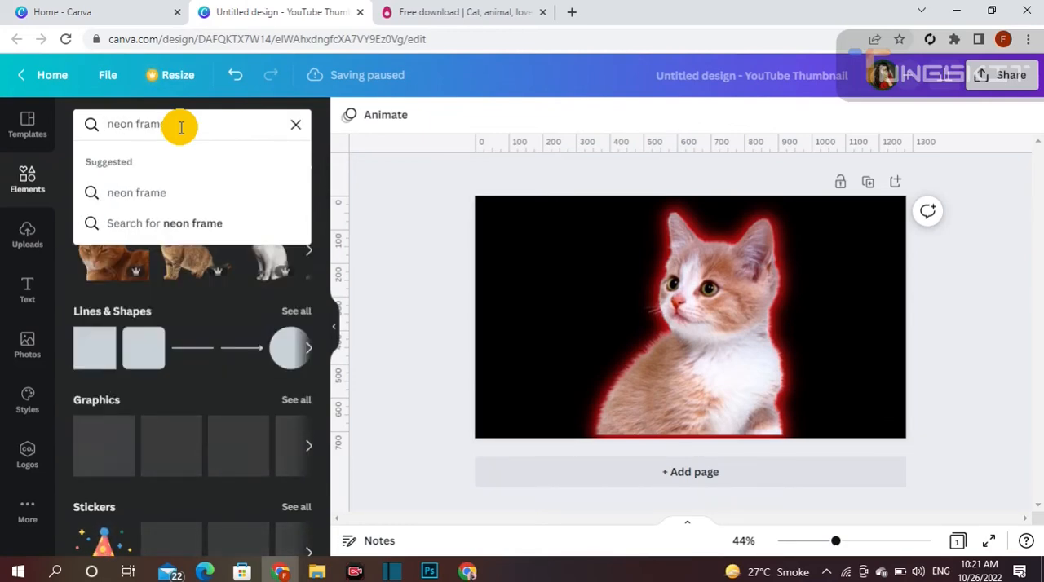
key(Return)
scroll(269, 343, down, 6)
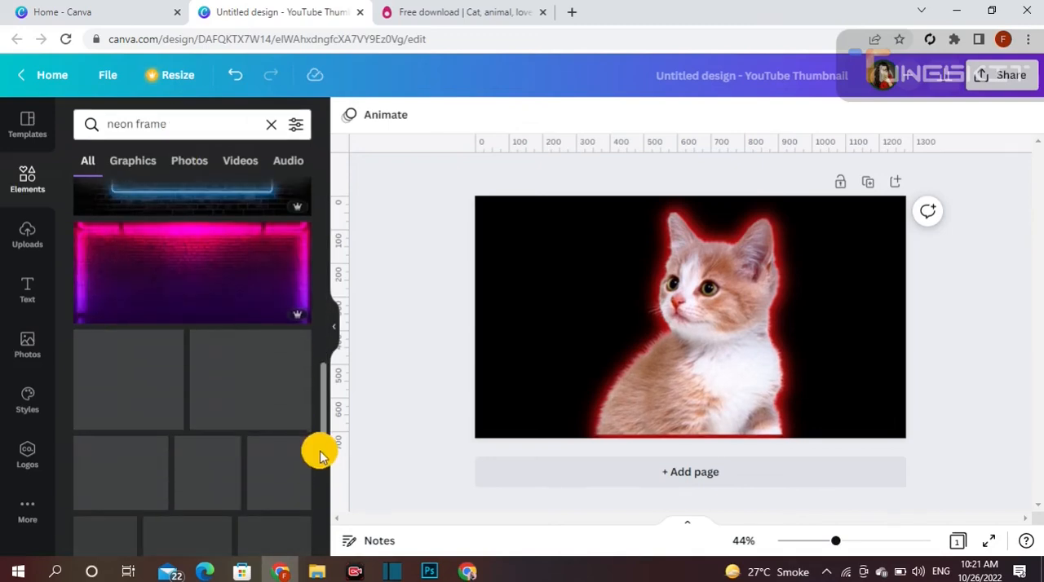
- Shrink the glowing kitten image and place it near the centre of the page, clear of the bottom edge
click(692, 407)
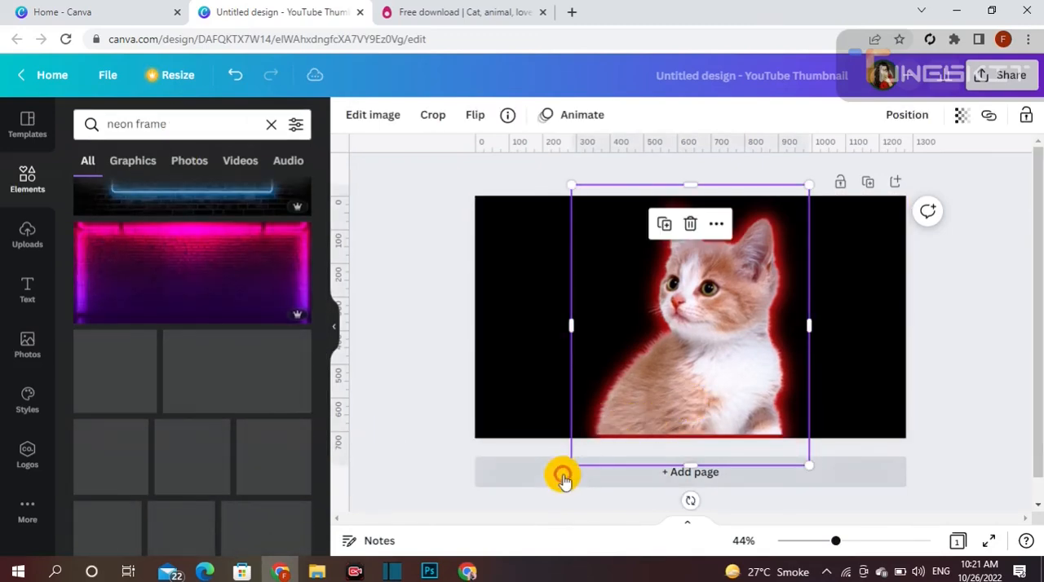
drag(573, 464, 600, 433)
drag(688, 354, 667, 361)
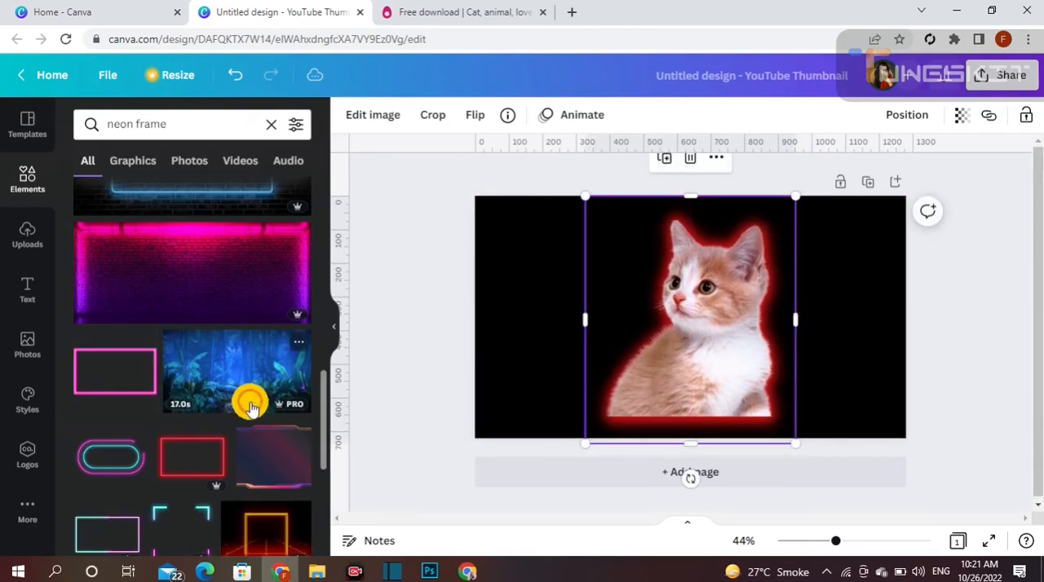
- Add the red rounded-square neon frame to the page, then size and position it around the kitten
scroll(297, 396, up, 5)
click(280, 390)
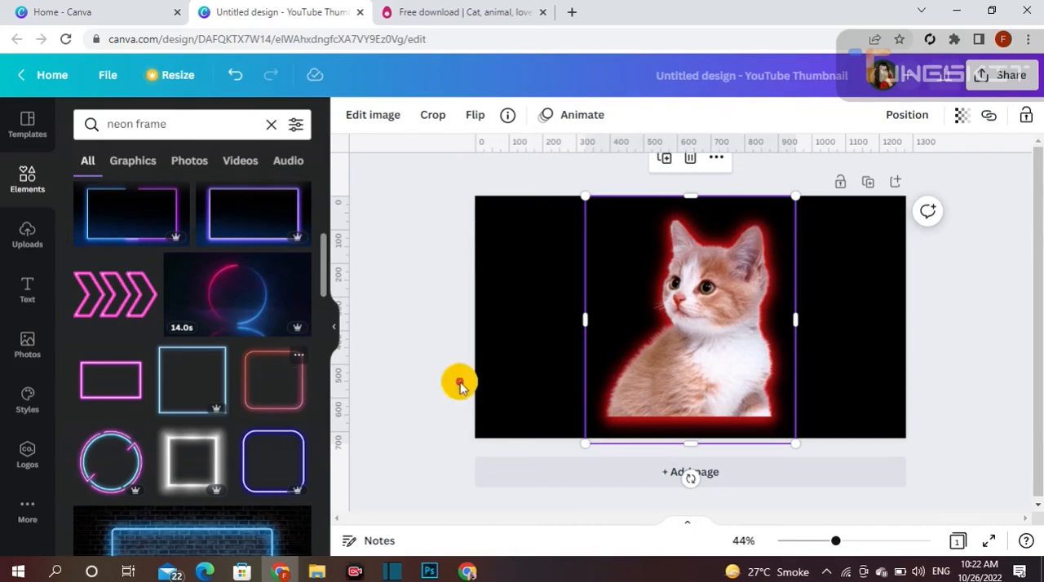
drag(594, 411, 473, 455)
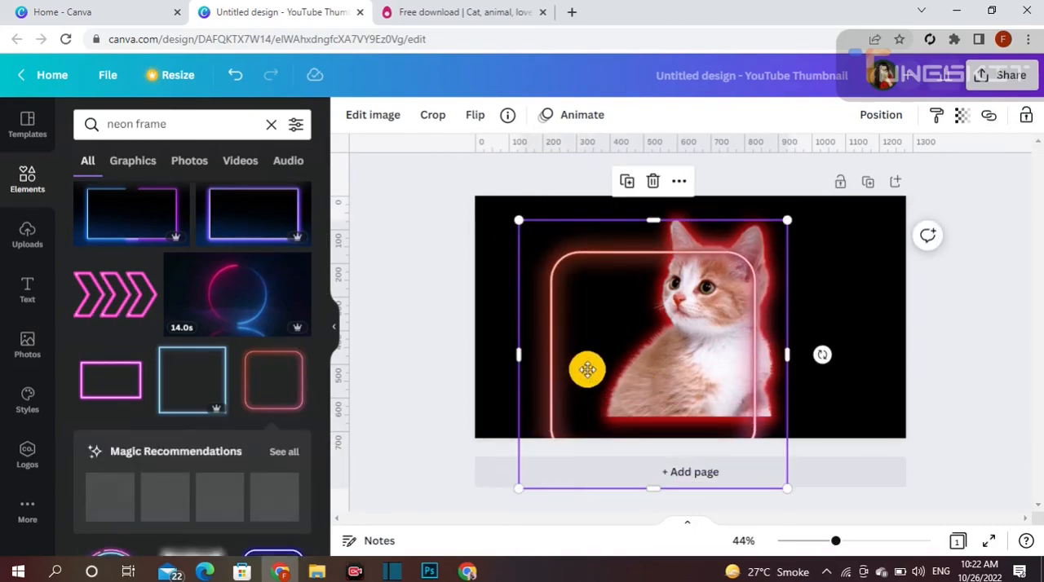
drag(585, 368, 621, 343)
click(498, 371)
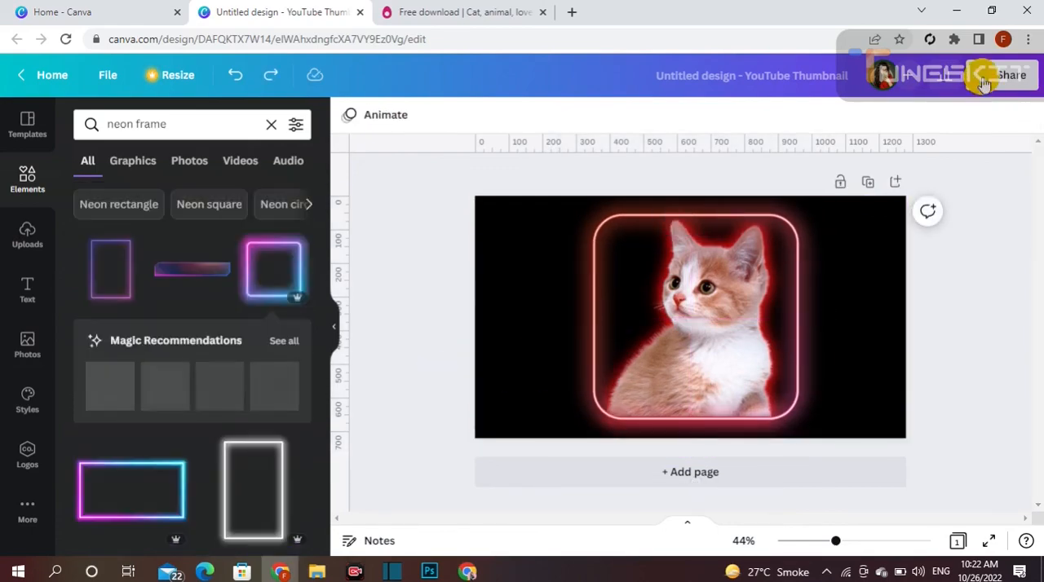
- Download the design as a PNG at 1,280 × 720 px
click(984, 82)
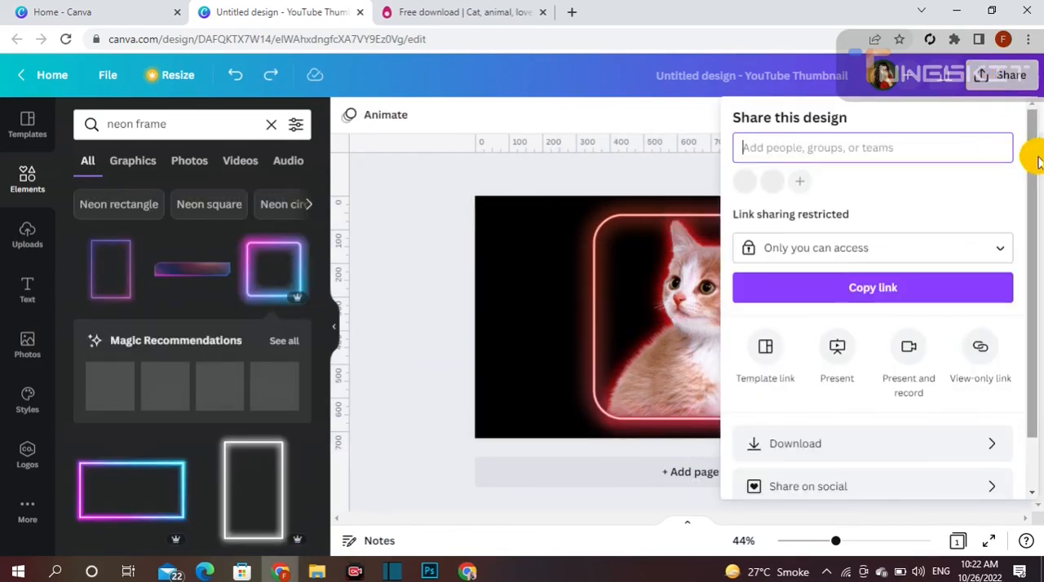
drag(1033, 156, 1029, 341)
click(998, 385)
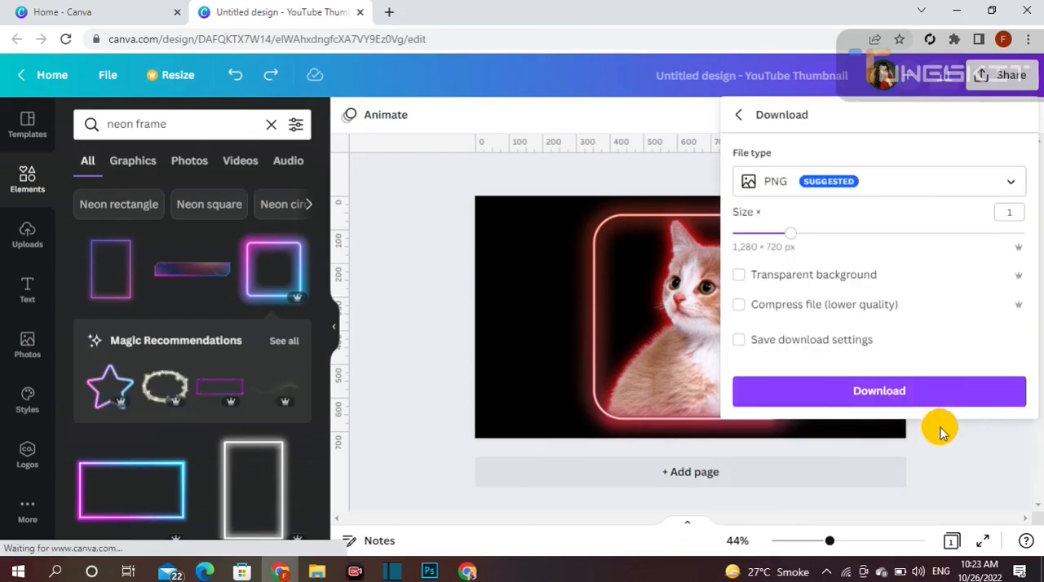
click(937, 397)
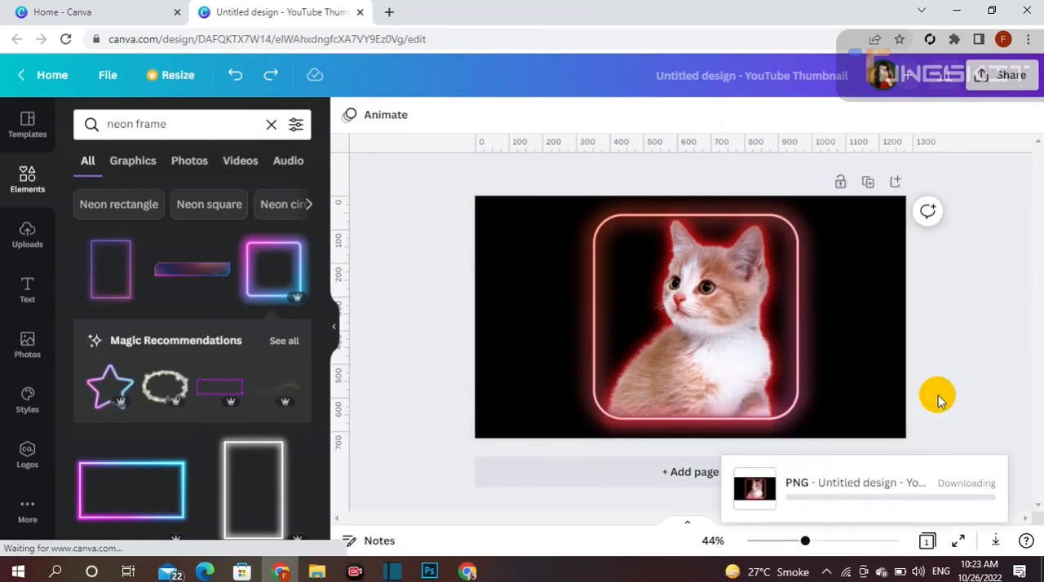